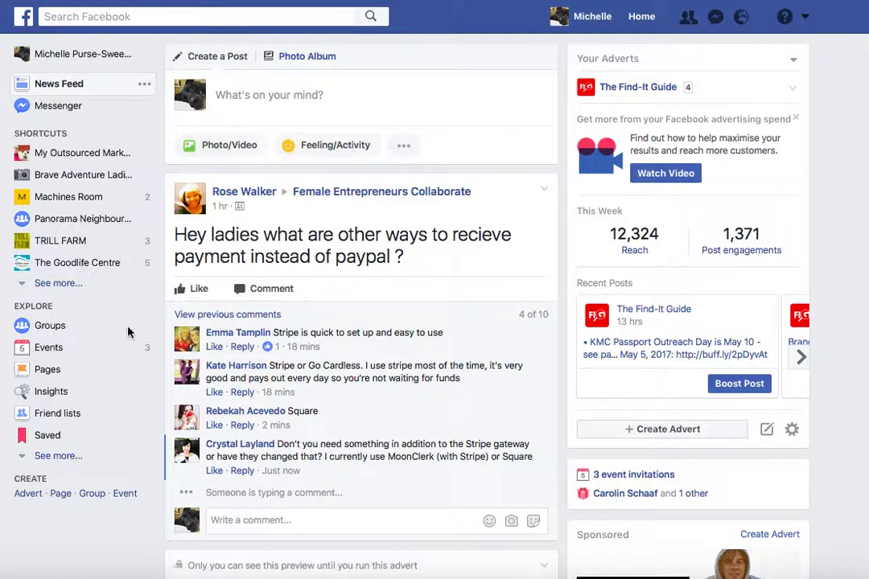
Step: Choose Manage Pages from the top-bar account menu to list your Pages
click(806, 20)
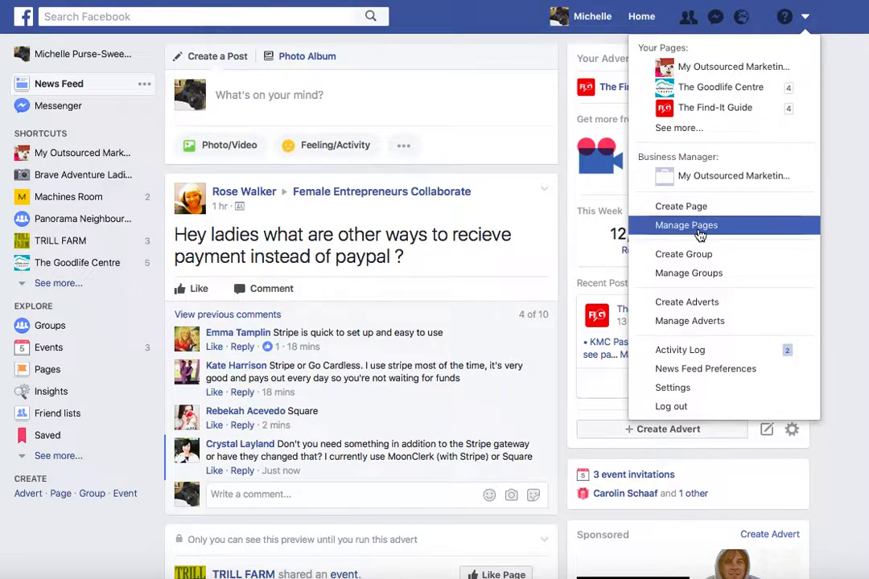
click(699, 229)
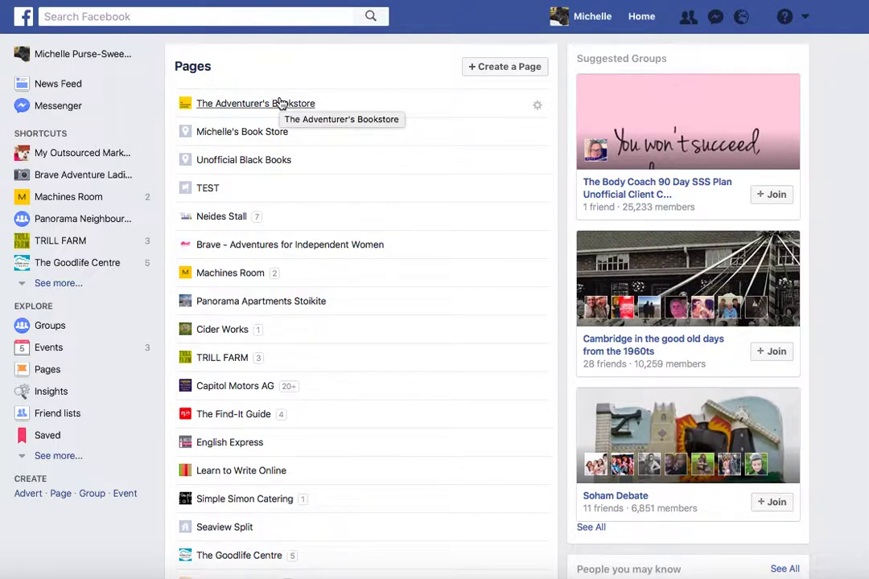
Step: Open The Adventurer's Bookstore Page, scroll down to its About box and open its full details
click(256, 106)
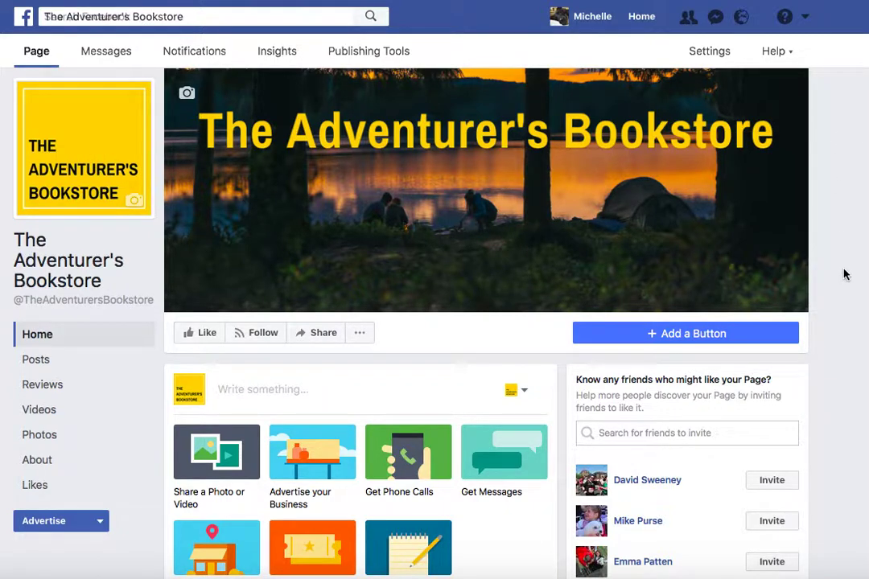
scroll(844, 273, down, 1)
scroll(486, 322, down, 5)
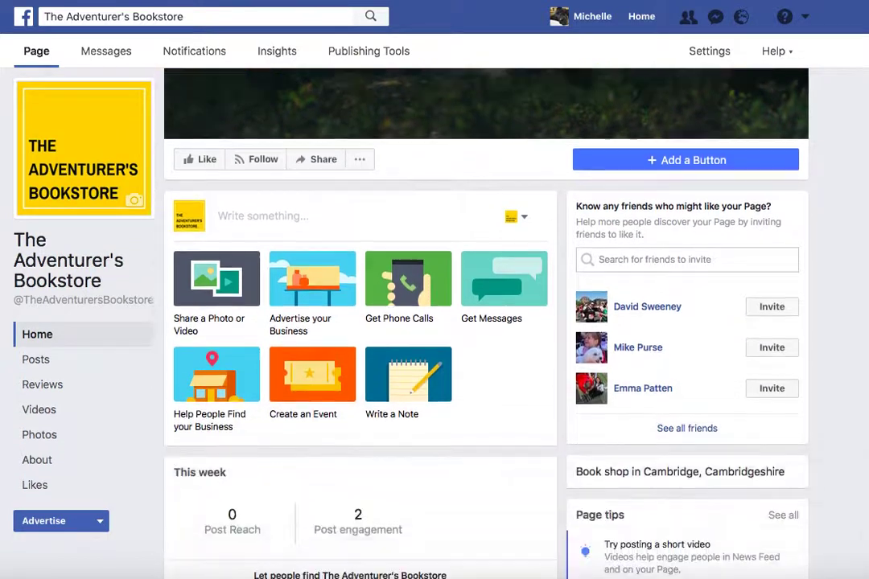
scroll(360, 322, down, 4)
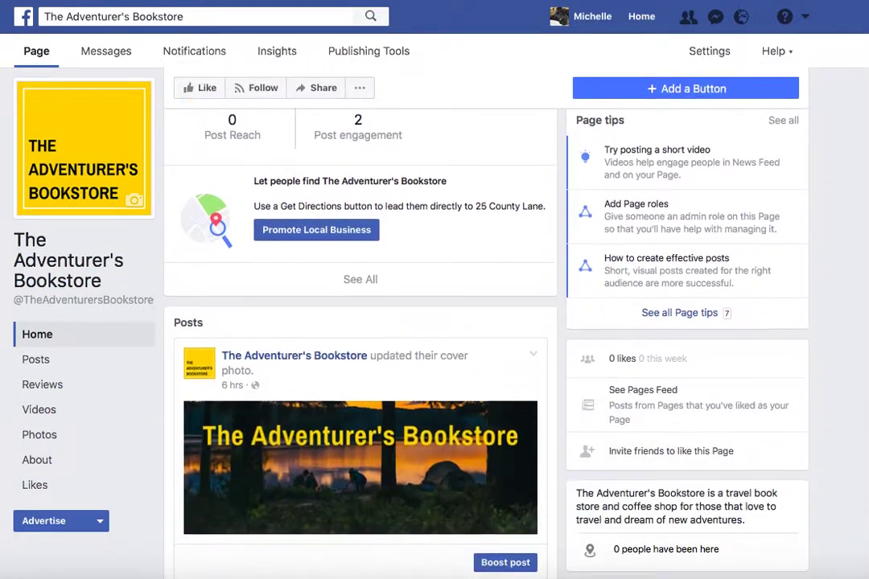
scroll(360, 322, down, 4)
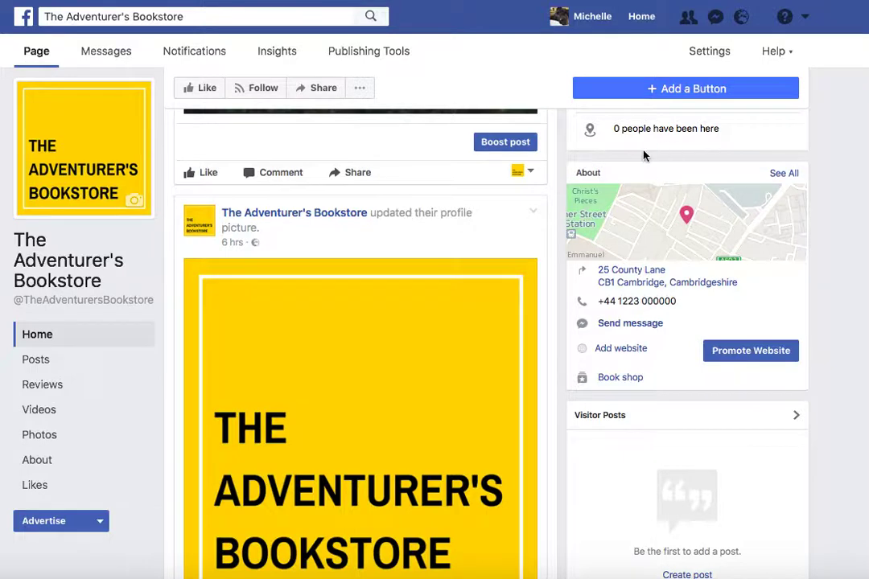
click(785, 175)
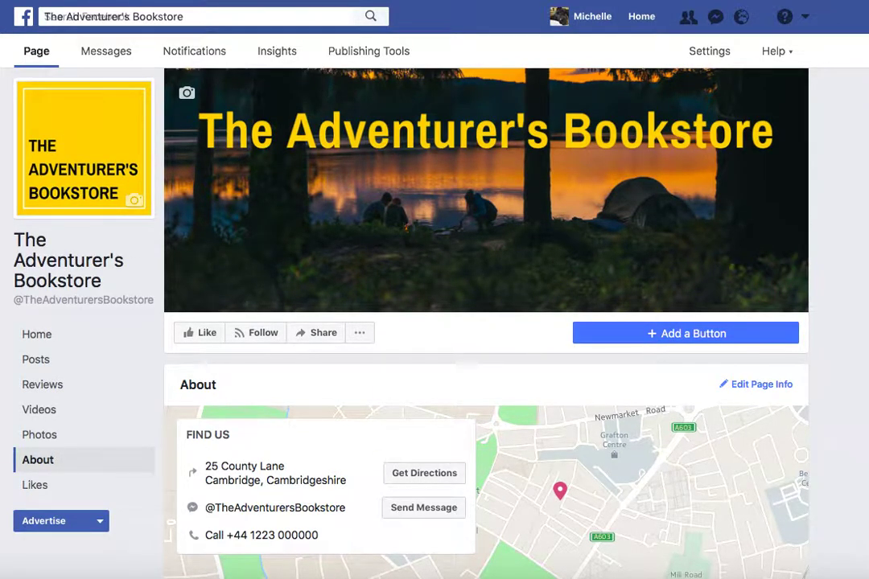
Step: Scroll the About details down to Additional Contact Details and begin entering a website
scroll(486, 322, down, 5)
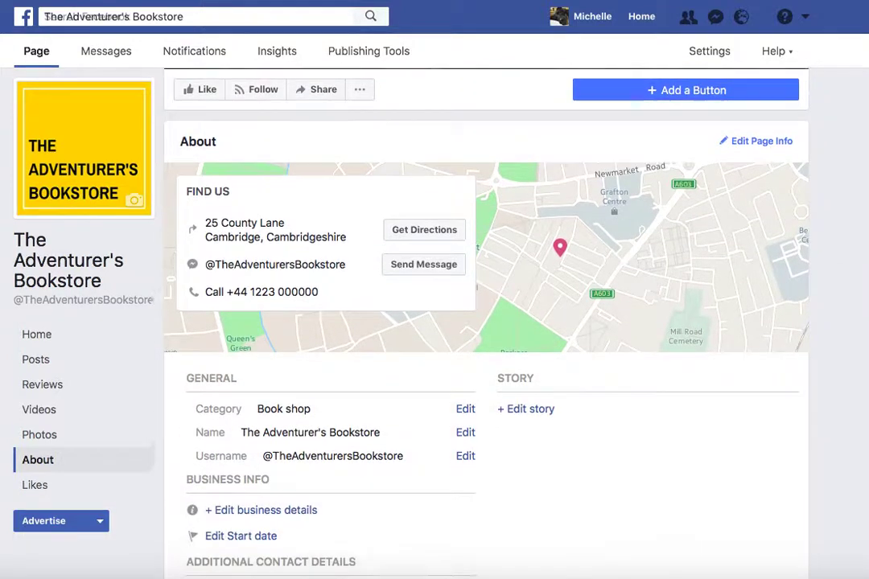
scroll(486, 321, down, 3)
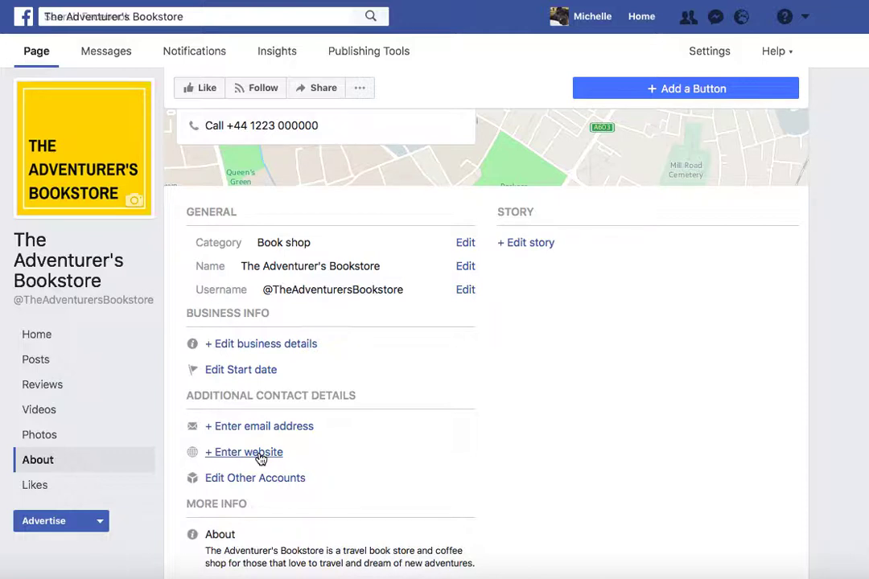
click(233, 456)
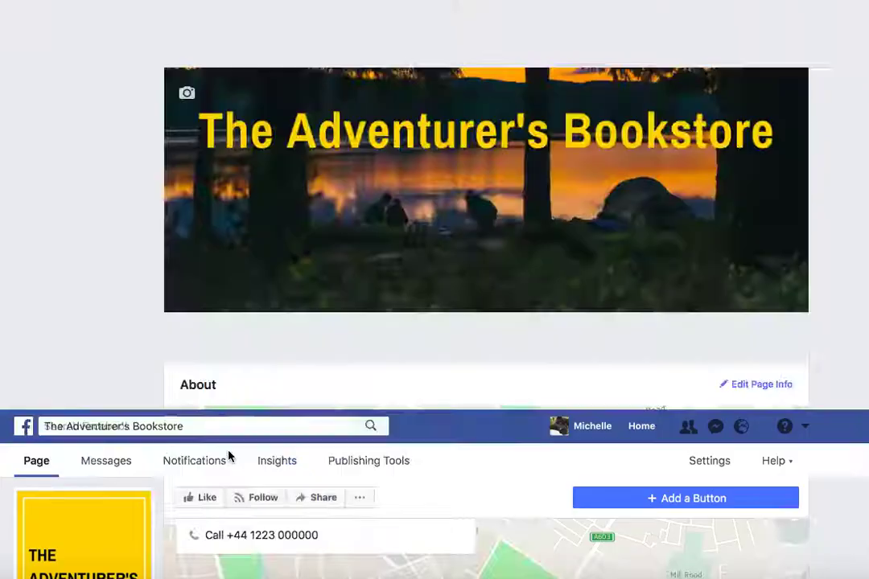
click(398, 229)
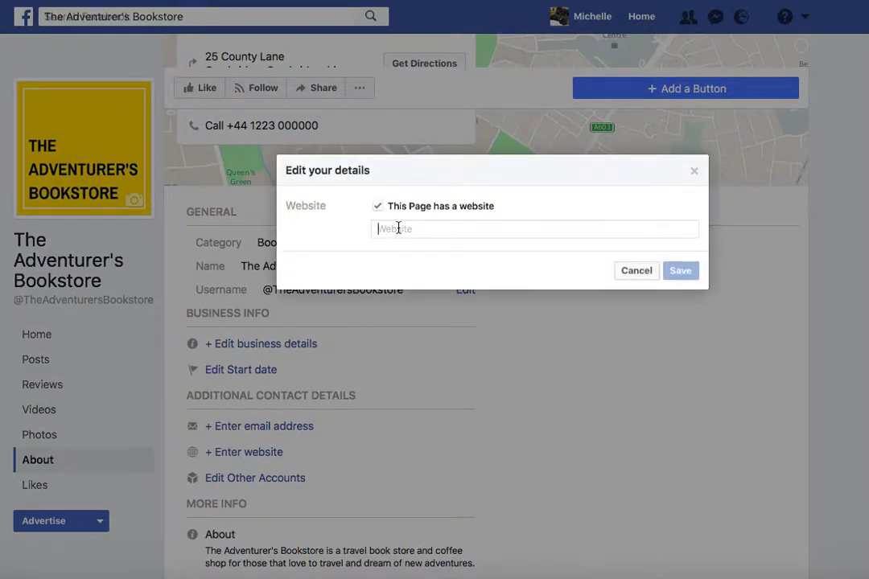
text(www)
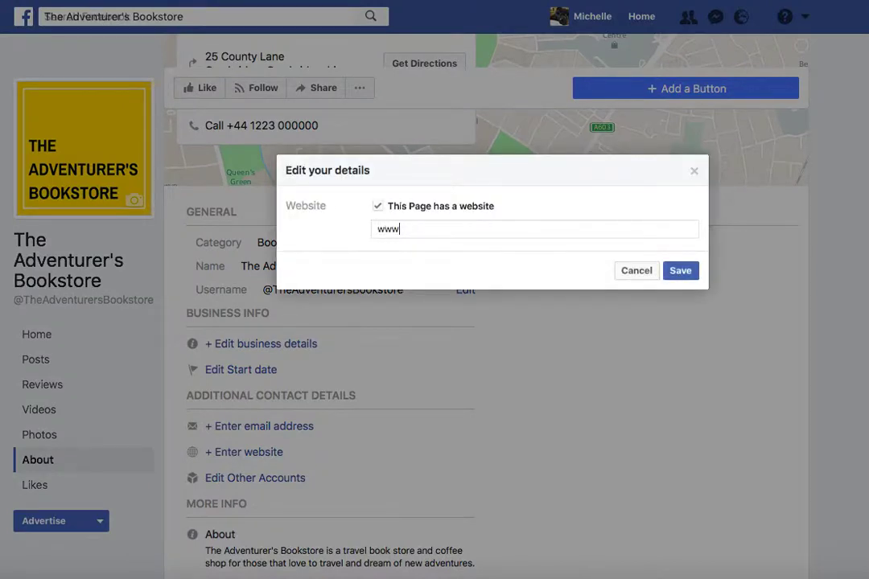
text(.theadventurers)
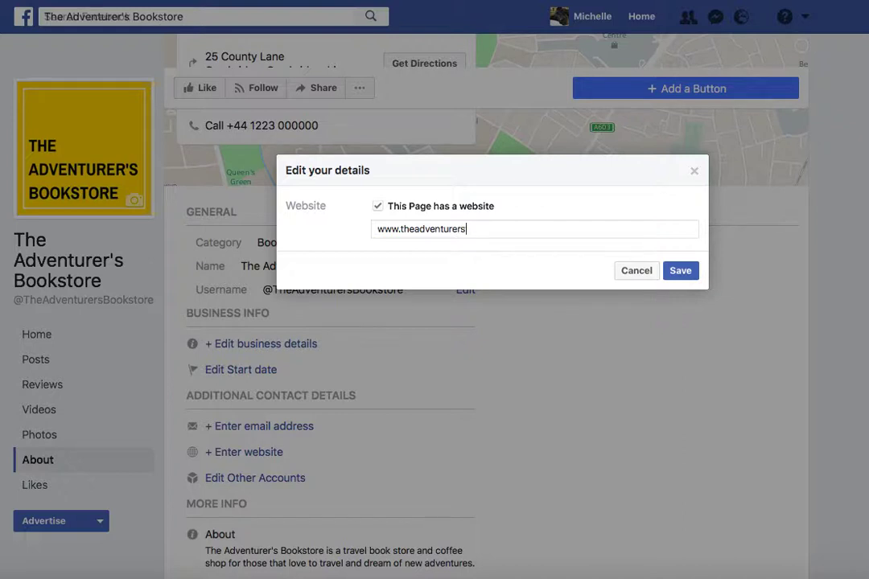
text(bookstore.com)
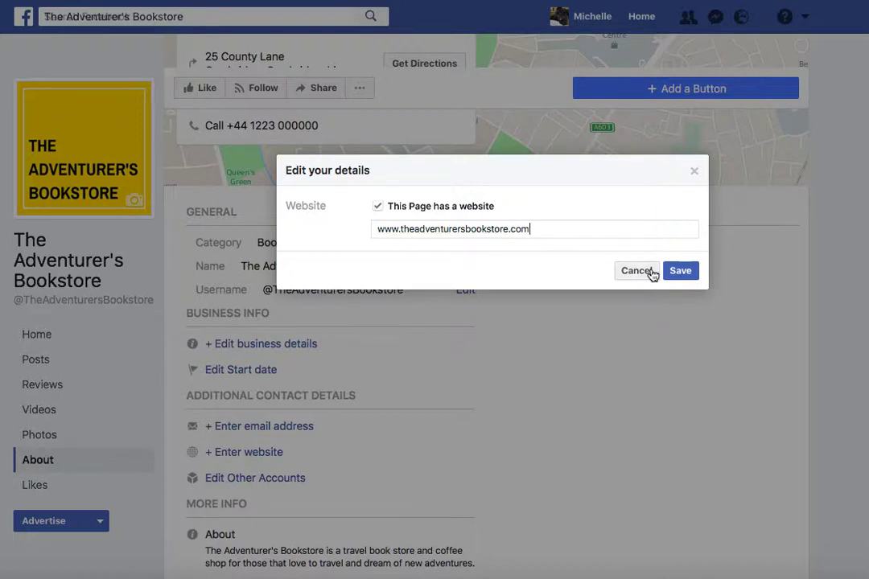
click(688, 273)
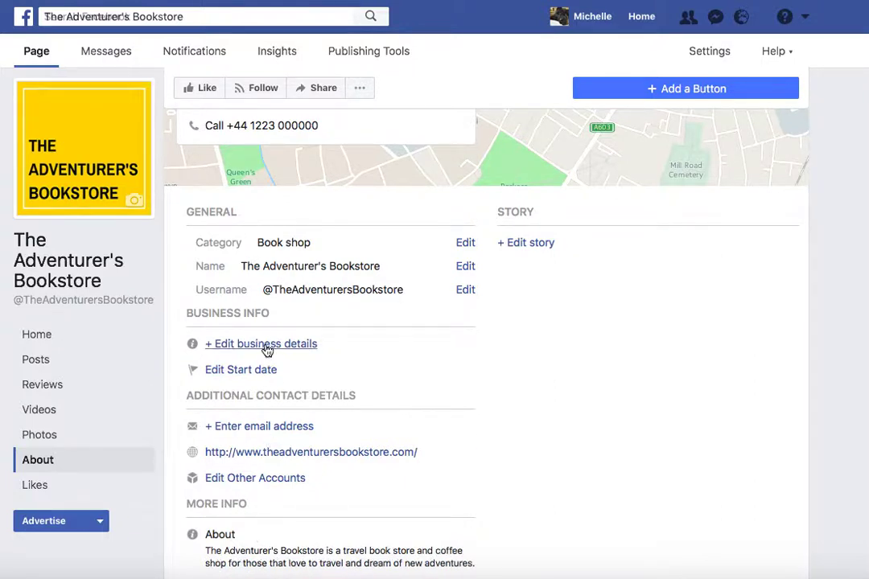
click(266, 347)
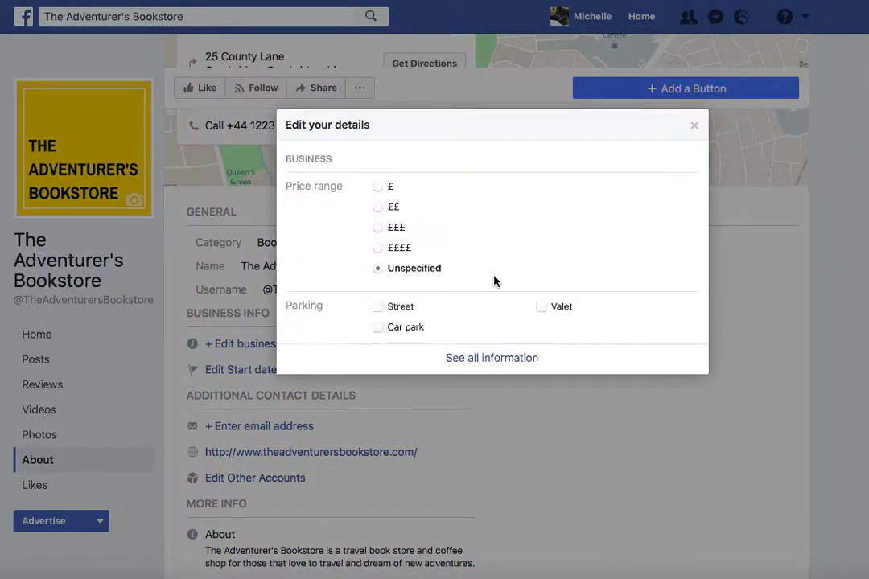
Step: Set the price range to £ and the parking to Car park, saving each, then close the editor
click(379, 187)
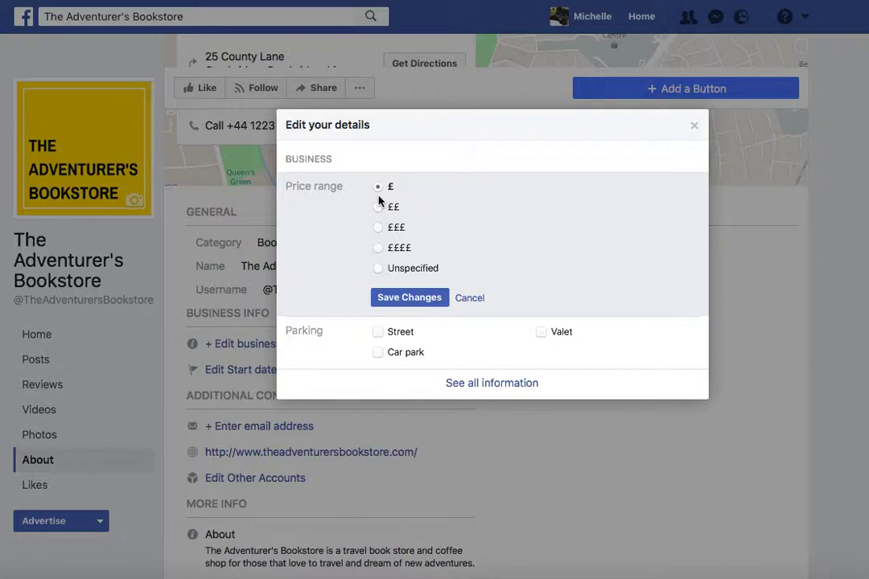
click(420, 303)
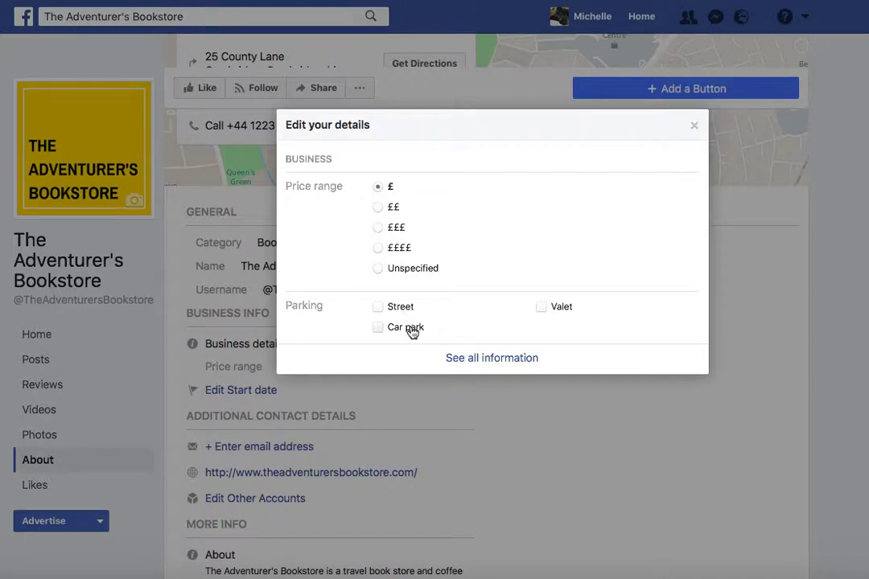
click(410, 330)
click(419, 357)
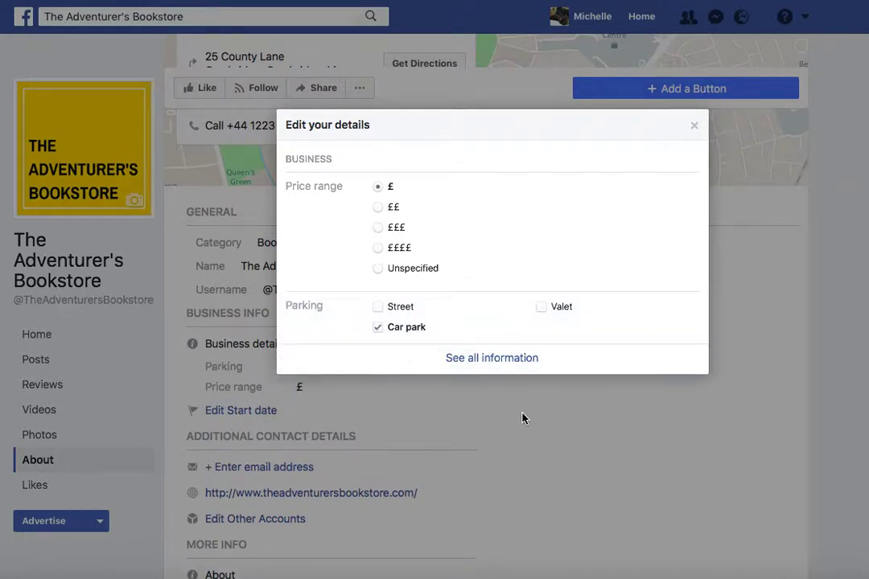
click(695, 128)
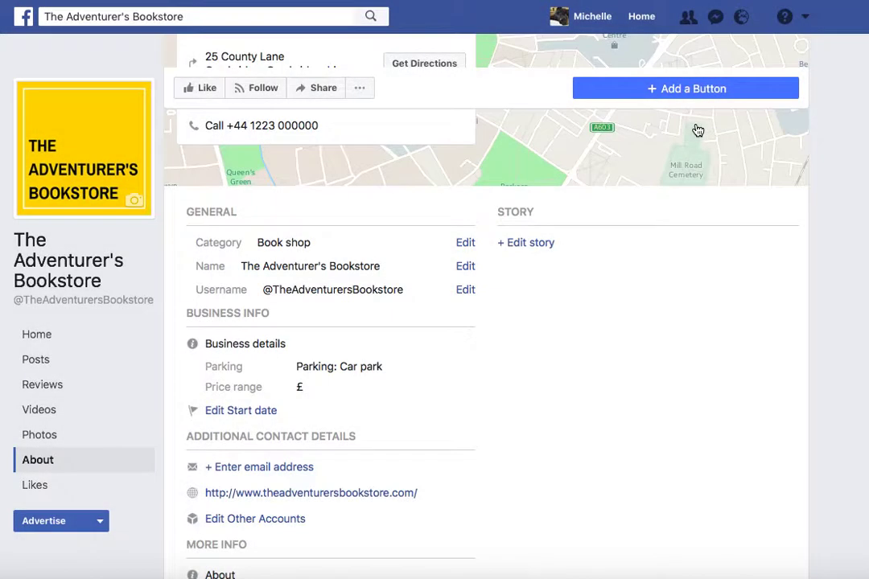
Step: Set the Page's start date type to Opened, dated December 1981, and save it
scroll(427, 445, down, 3)
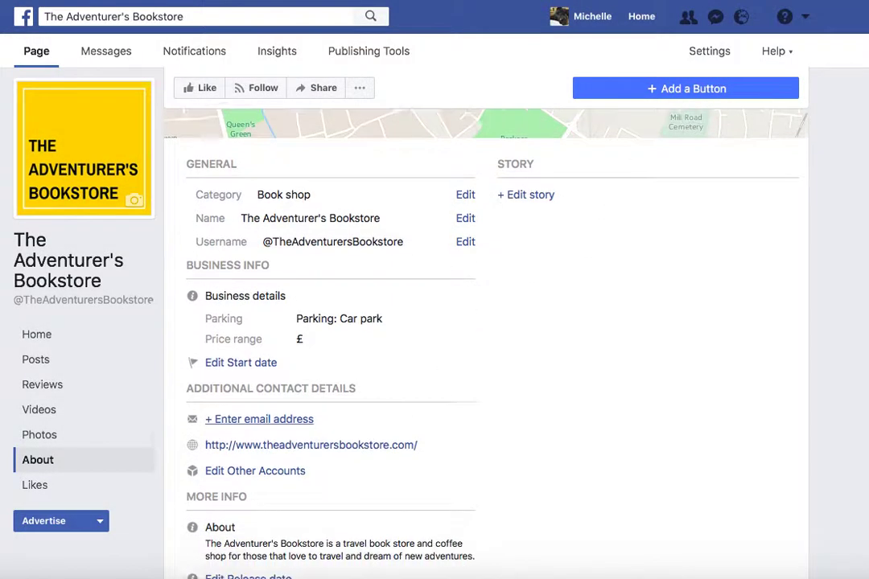
click(237, 286)
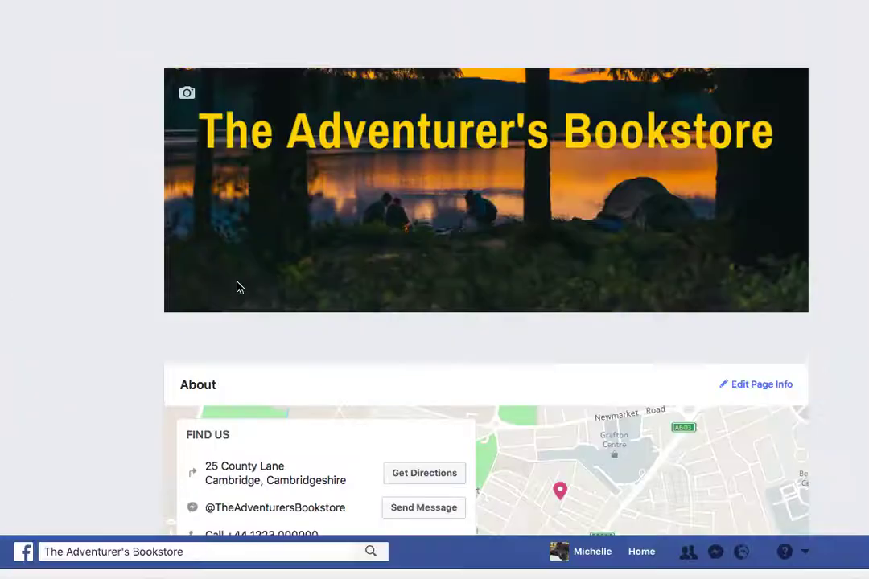
click(424, 210)
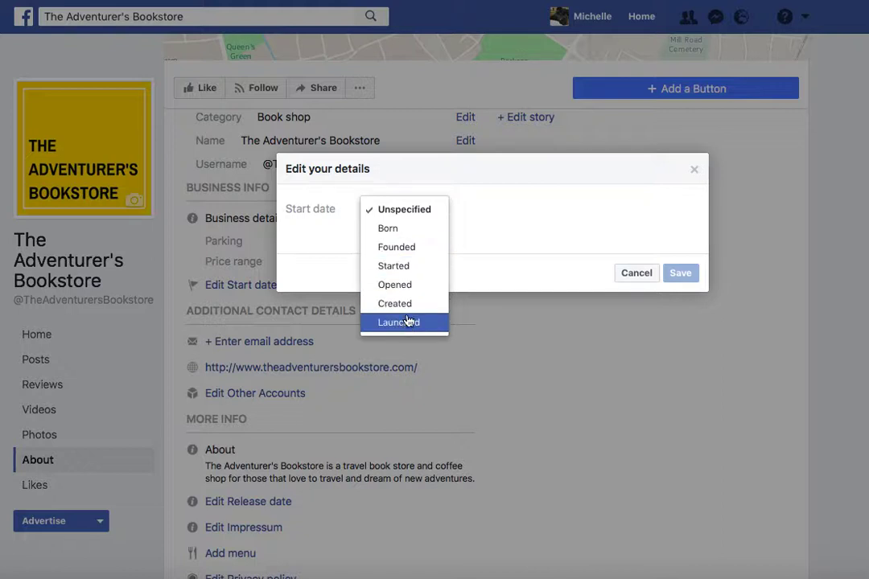
click(413, 250)
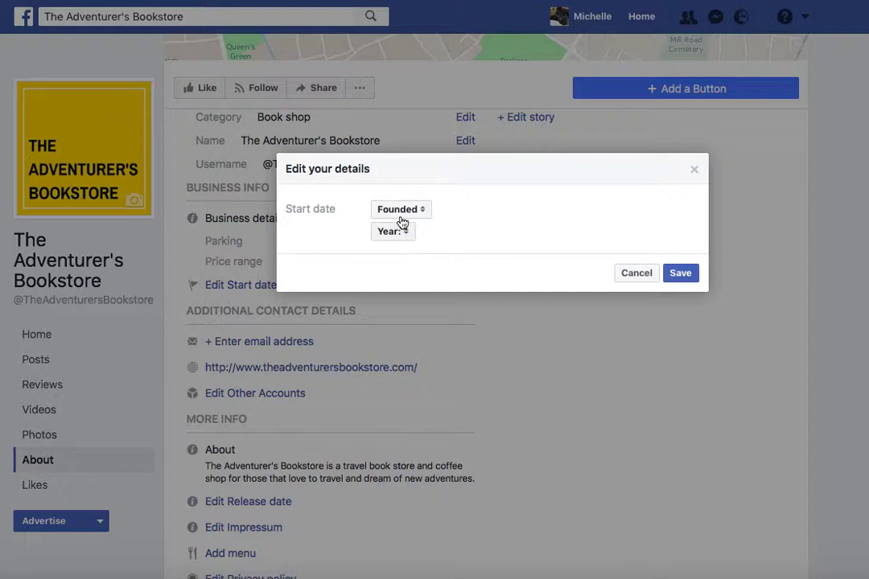
click(402, 216)
click(407, 249)
click(394, 235)
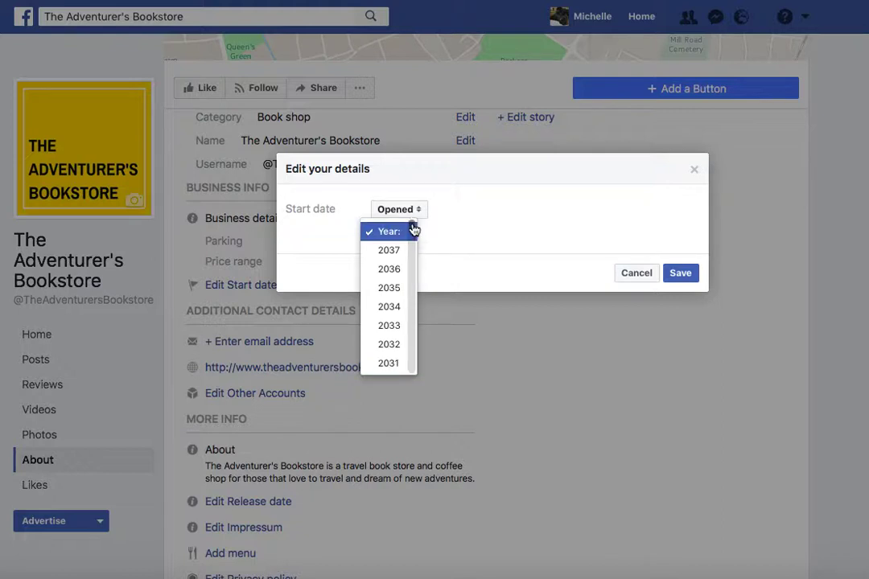
drag(412, 231, 413, 238)
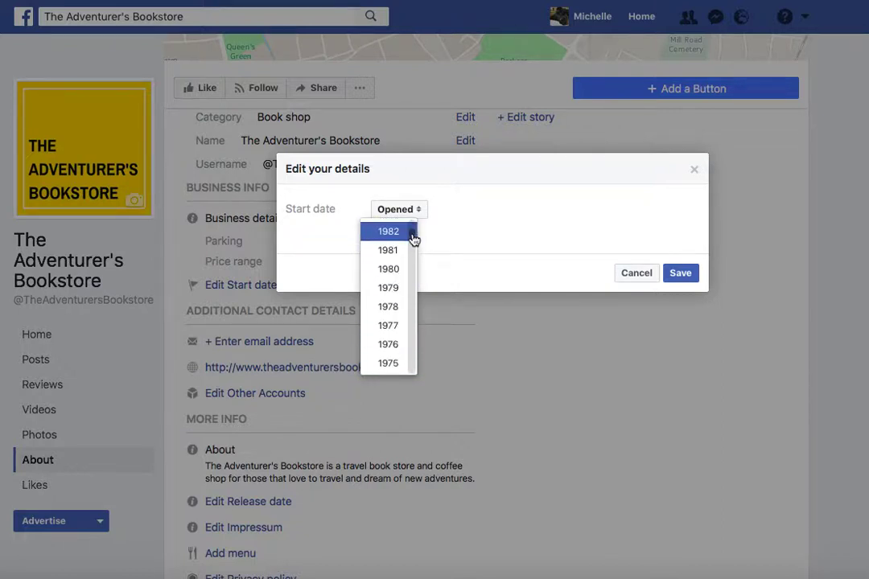
click(399, 233)
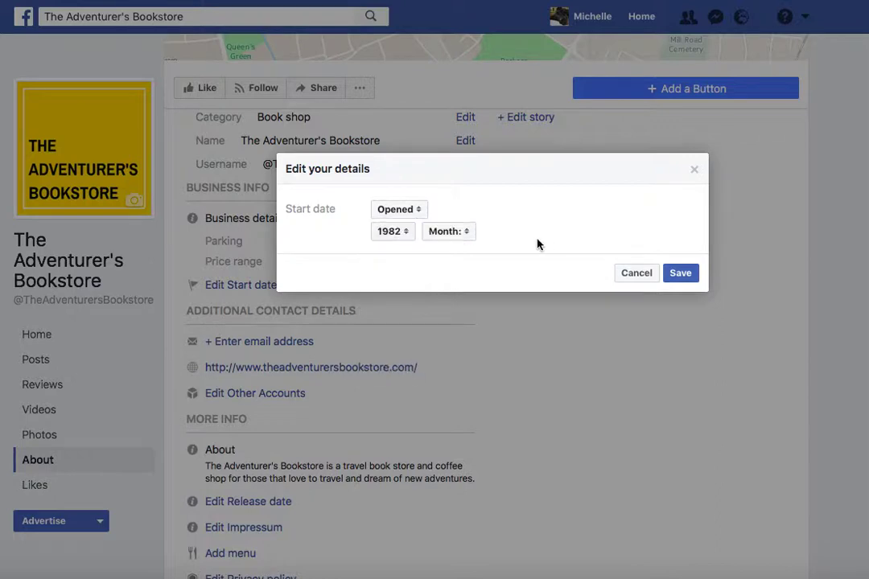
click(684, 274)
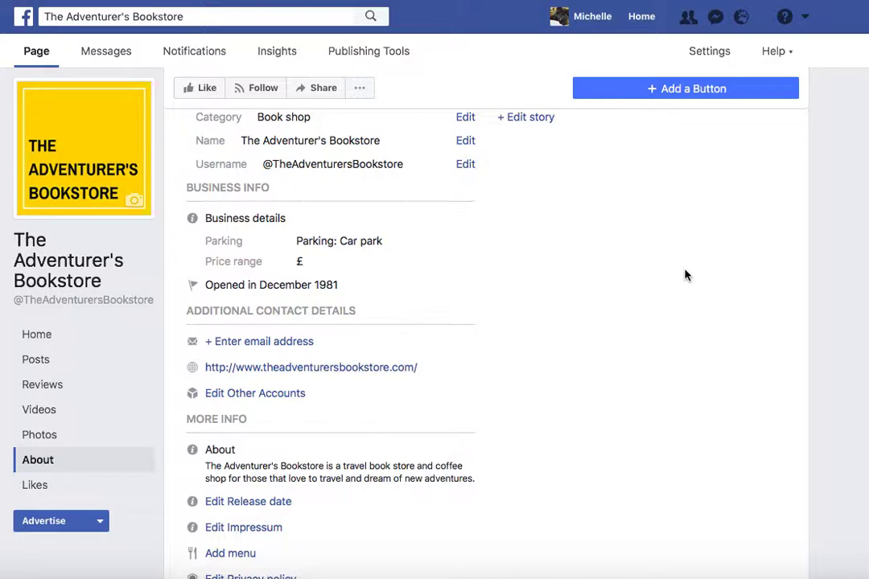
Step: Enter the bookstore's contact e-mail address and try to save it
click(273, 343)
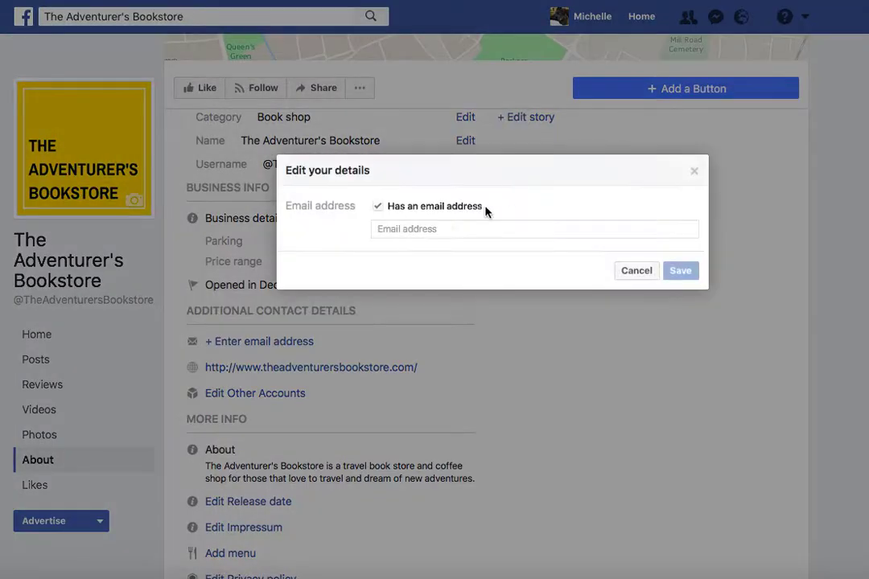
click(427, 227)
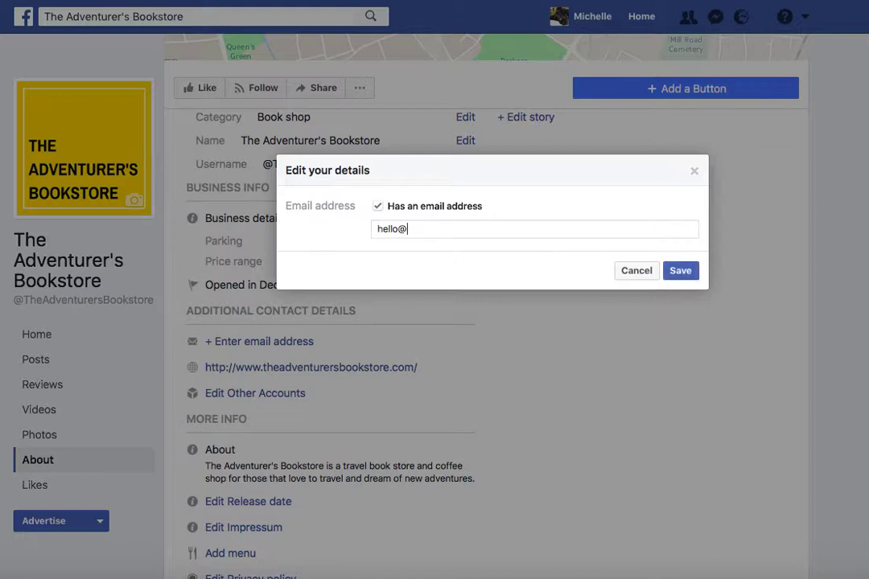
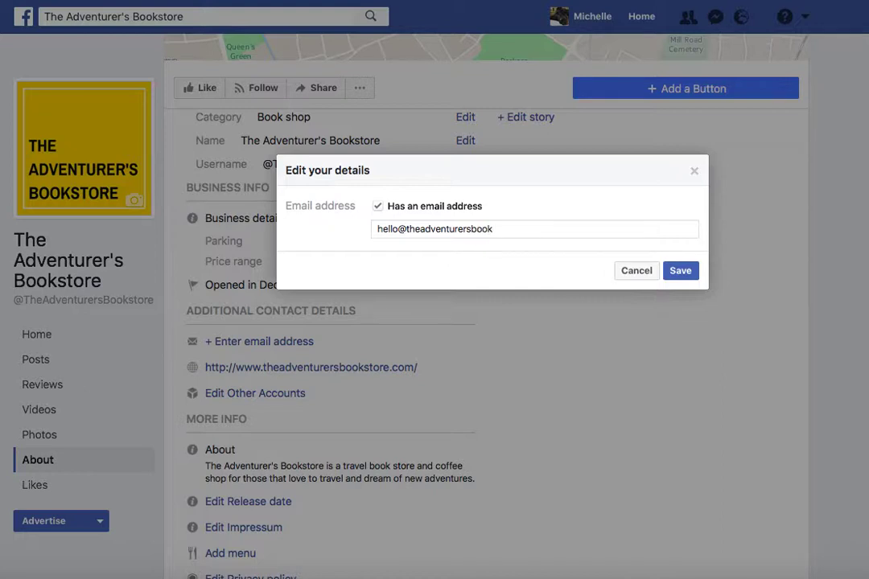
click(675, 272)
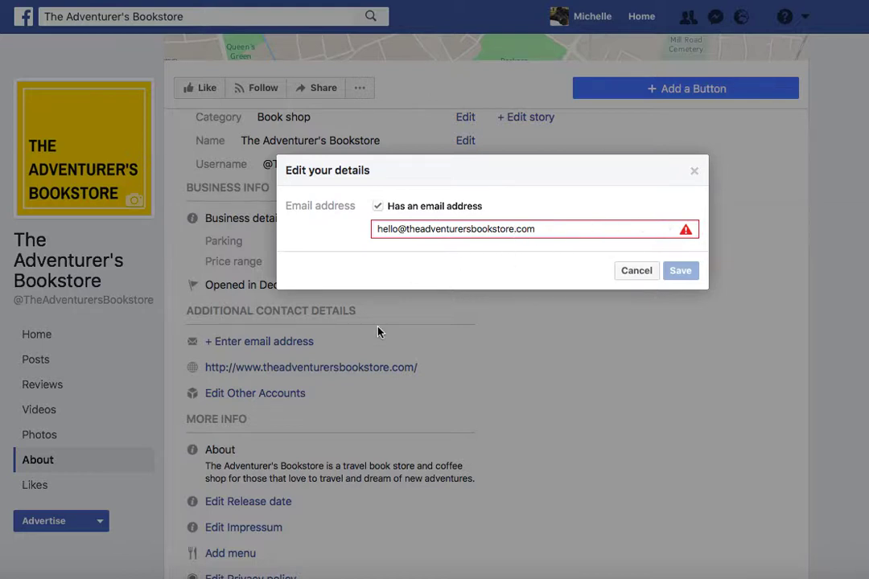
Step: Replace the name before the @ in the e-mail address, retry saving, then select the whole address
click(397, 228)
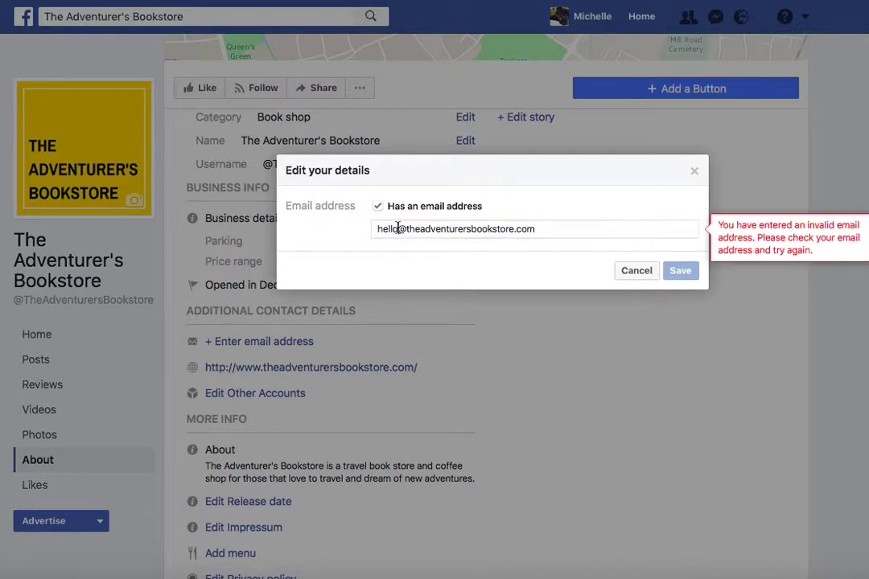
double_click(531, 229)
drag(398, 228, 318, 230)
key(BackSpace)
click(689, 275)
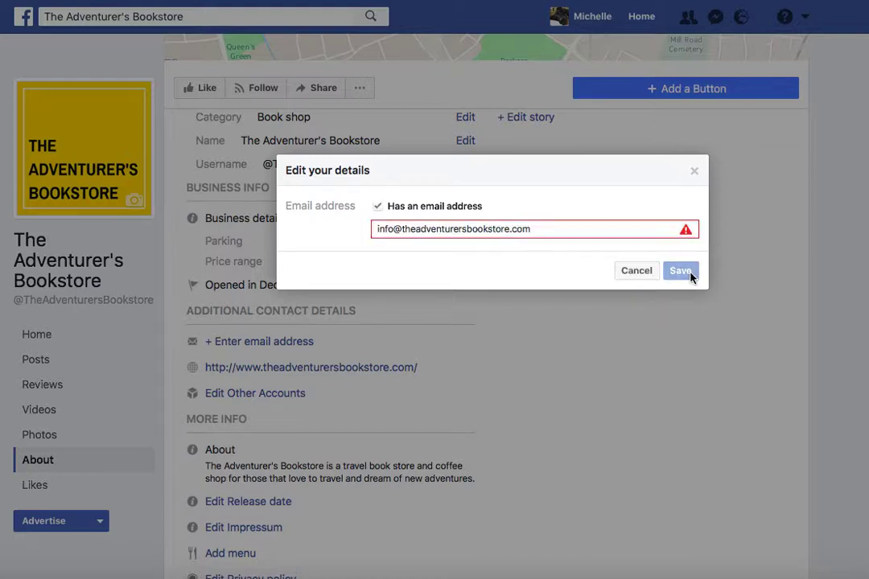
mouse_move(685, 231)
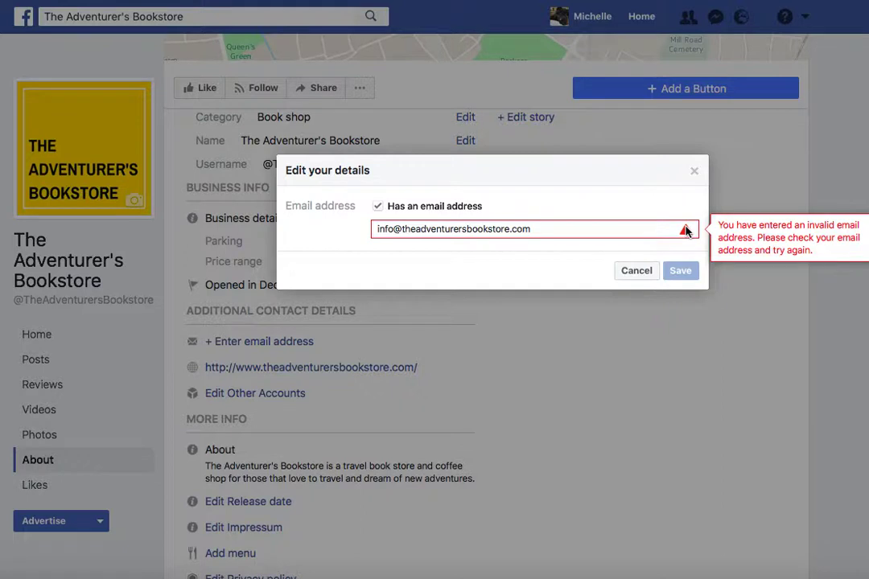
drag(531, 230, 354, 230)
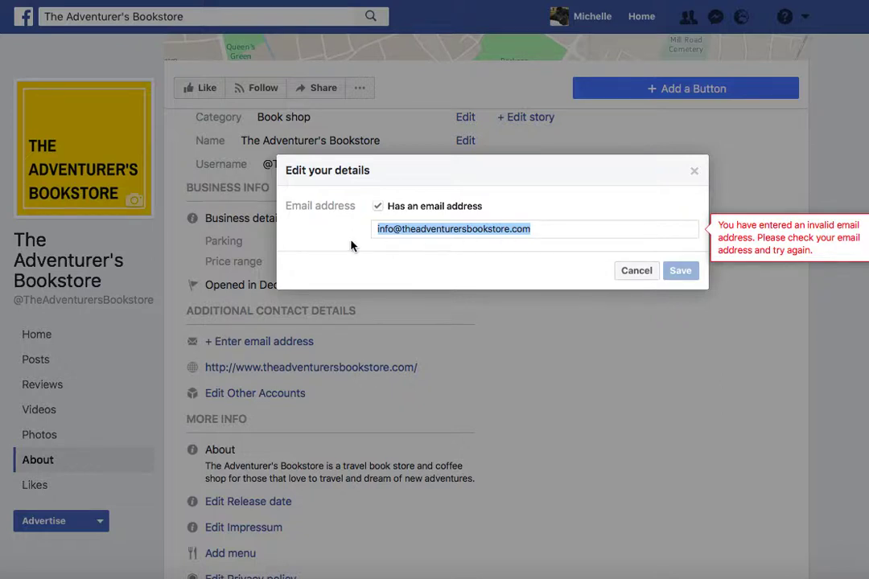
Step: Discard the e-mail, then add a Twitter entry under Other Accounts and cancel it
click(637, 270)
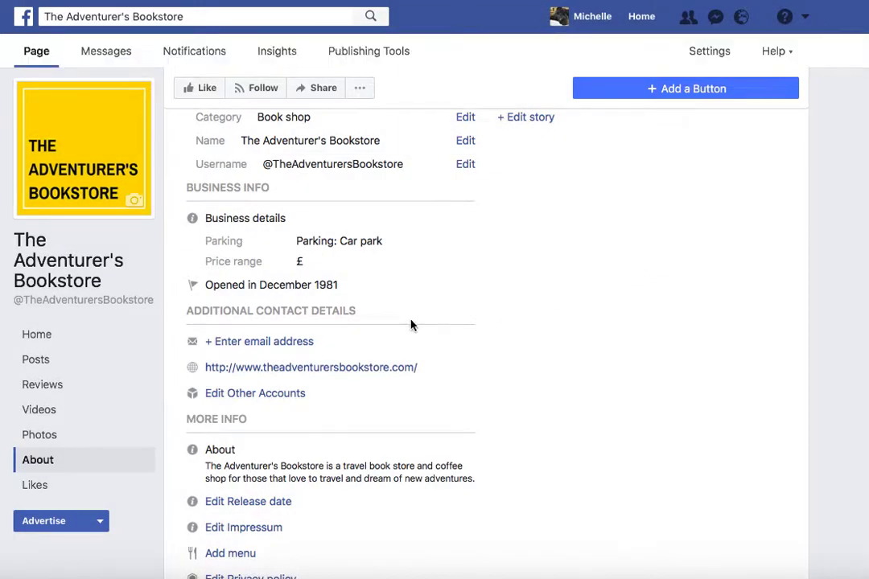
click(258, 392)
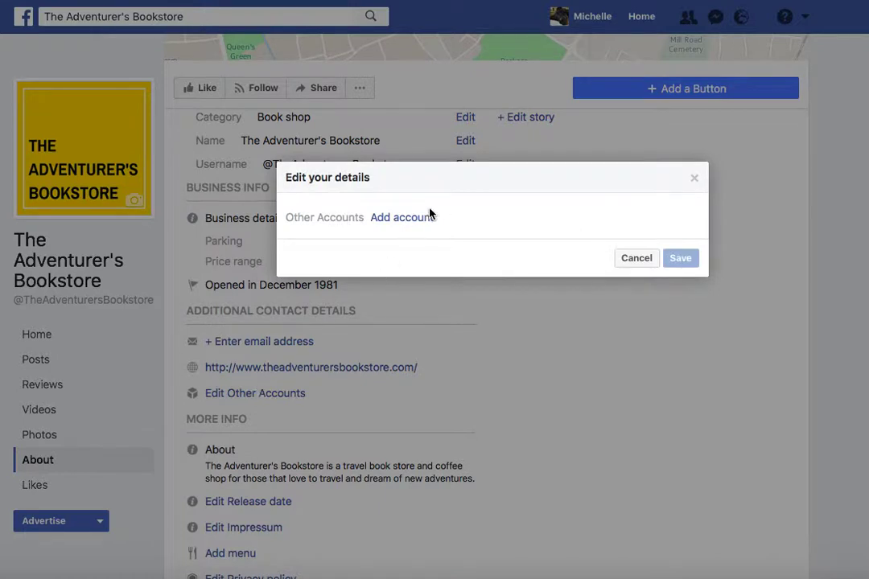
click(418, 217)
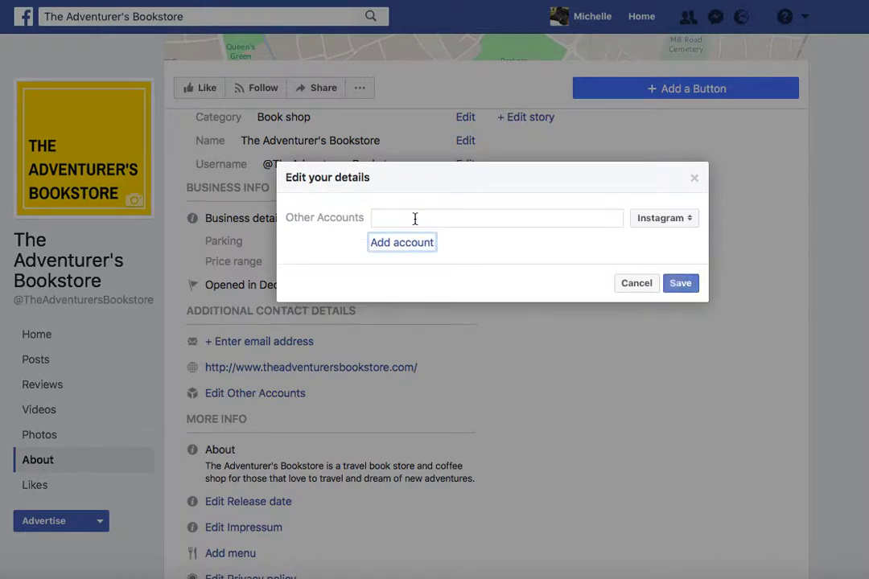
click(669, 218)
click(661, 238)
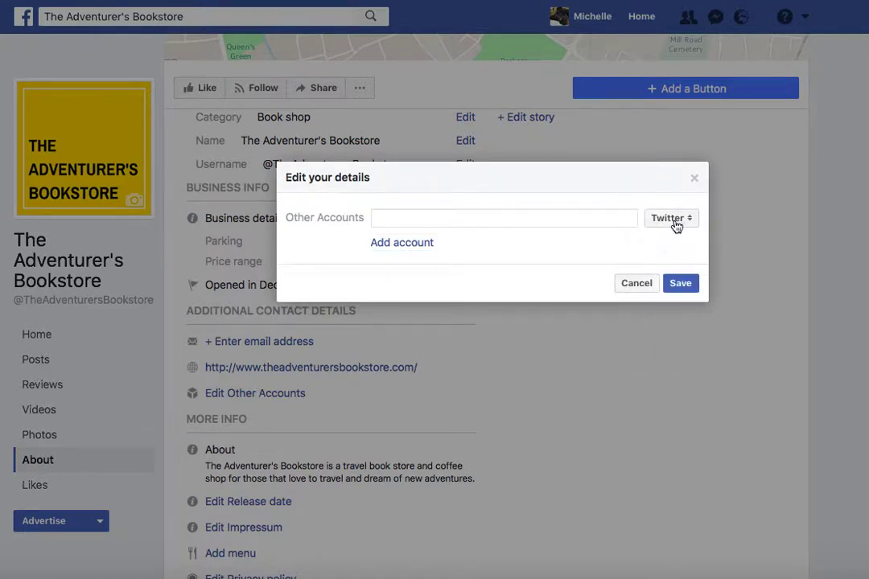
click(673, 221)
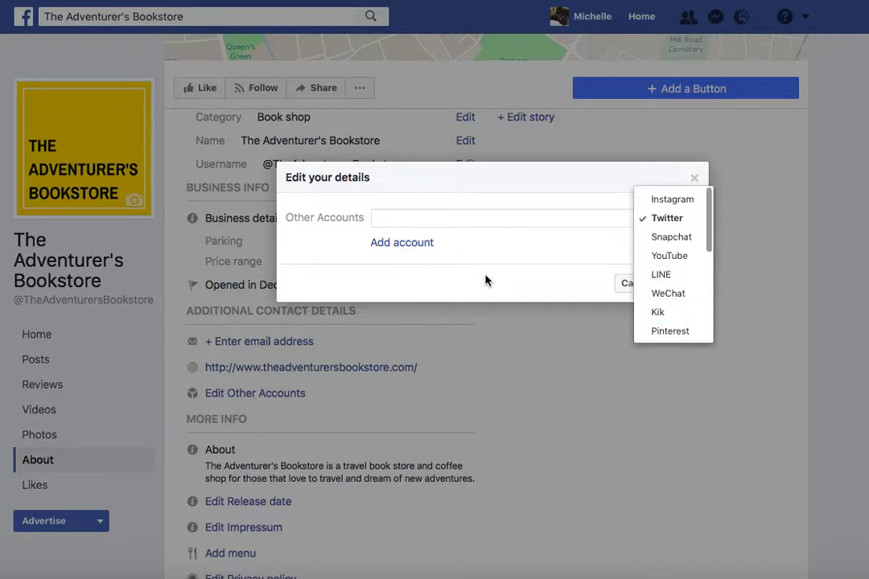
click(531, 275)
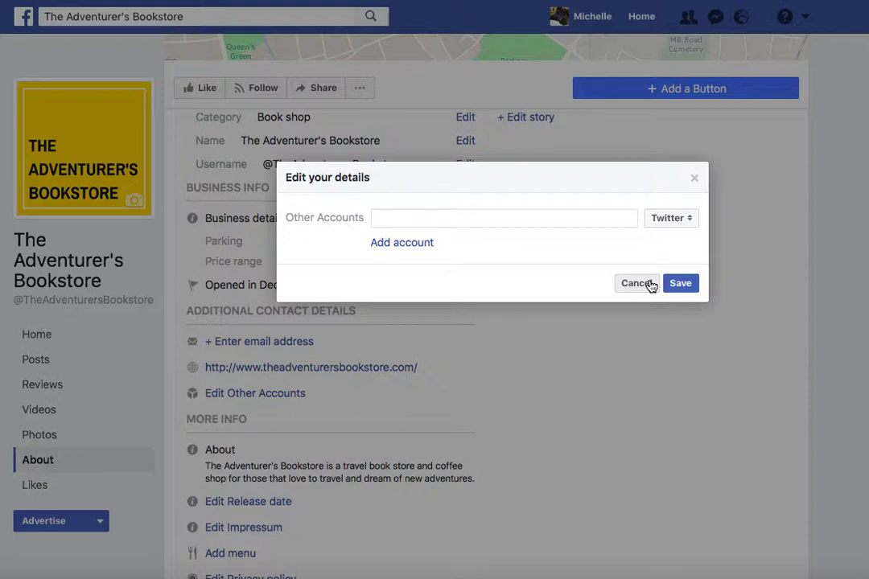
click(672, 220)
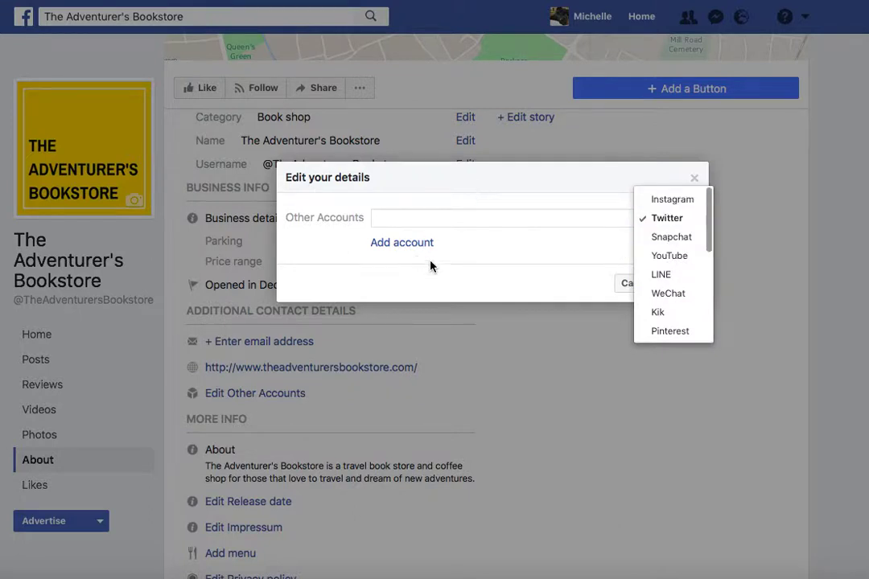
click(494, 276)
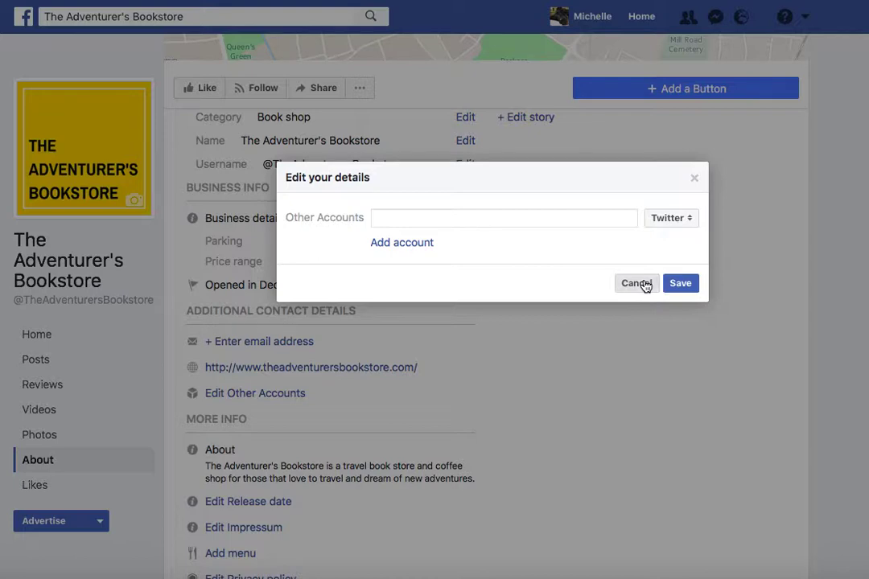
click(642, 285)
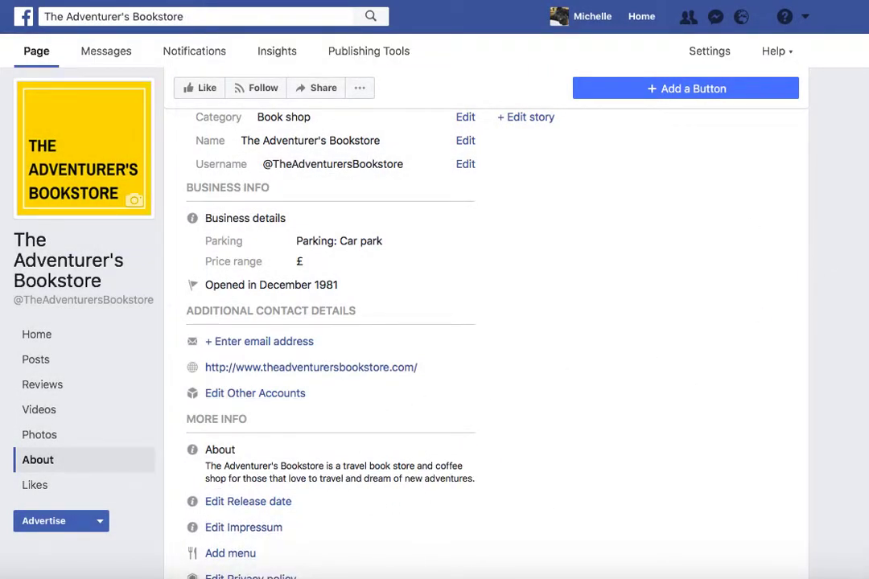
scroll(541, 351, down, 3)
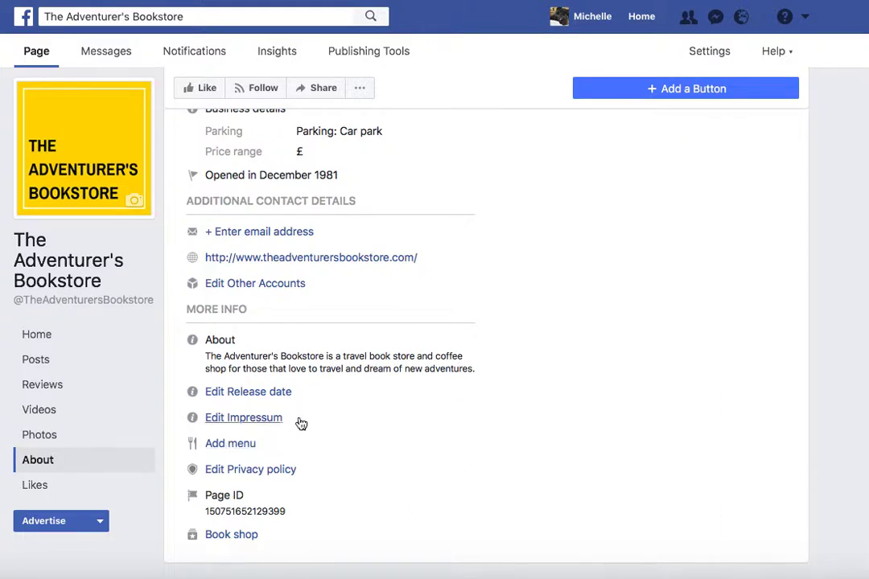
click(249, 471)
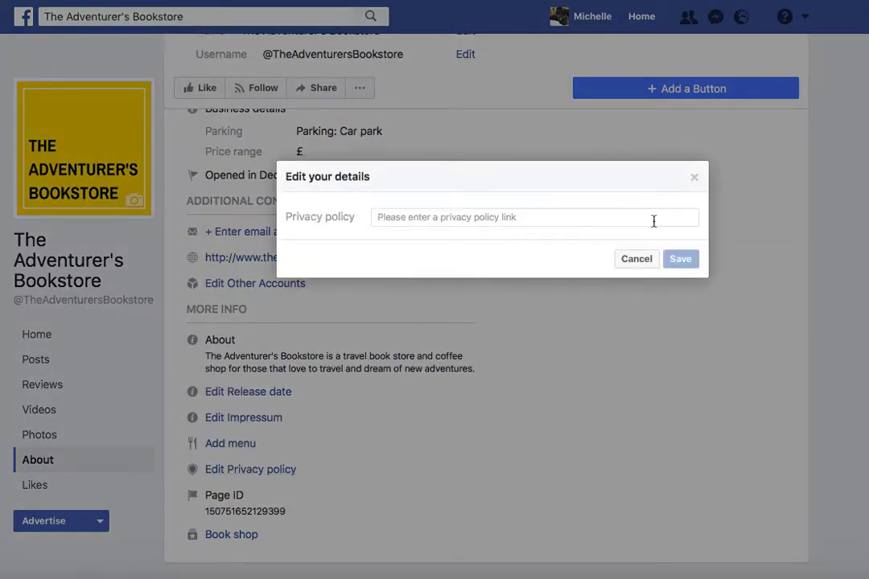
click(636, 259)
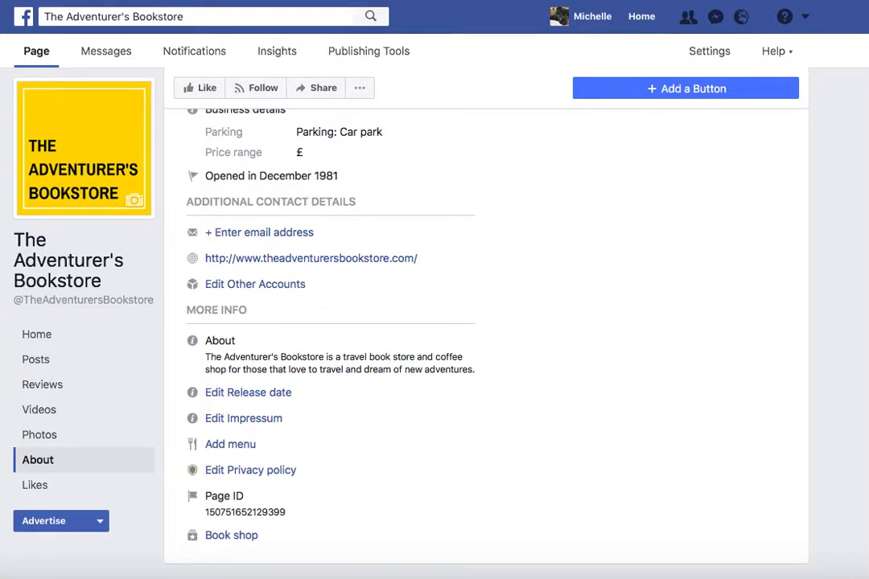
scroll(486, 322, up, 10)
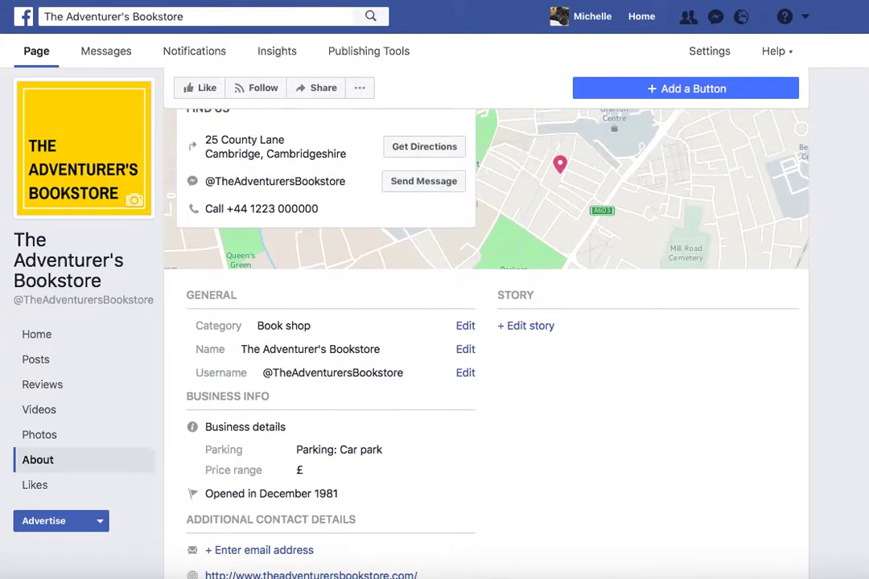
scroll(486, 322, up, 2)
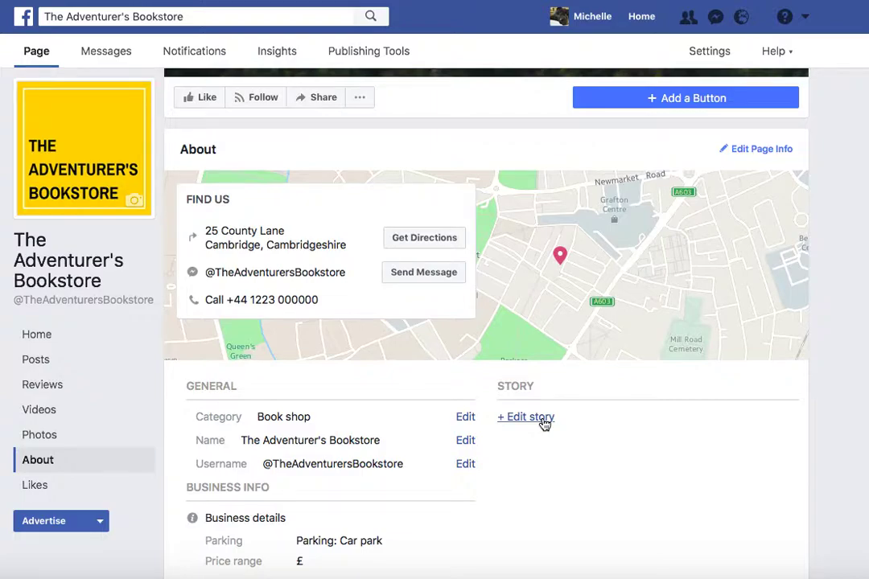
click(526, 417)
click(433, 223)
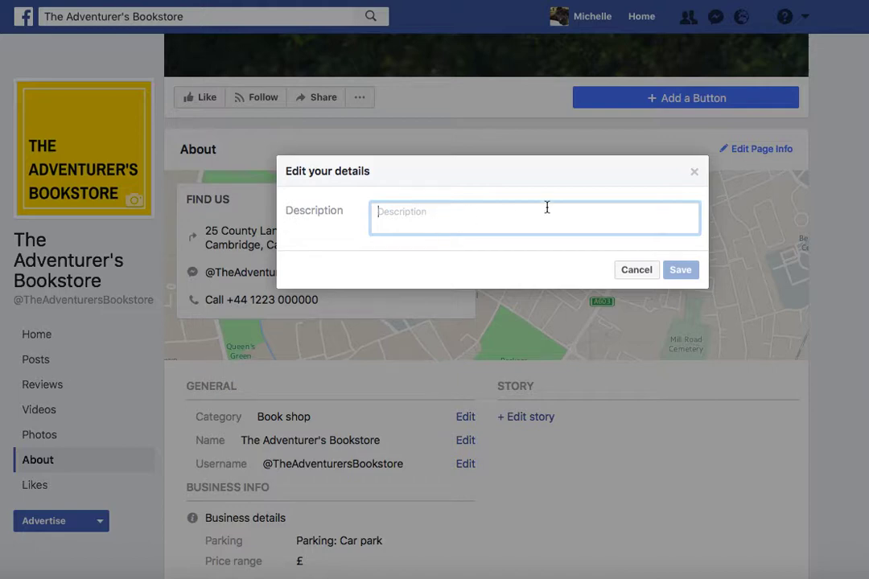
click(637, 270)
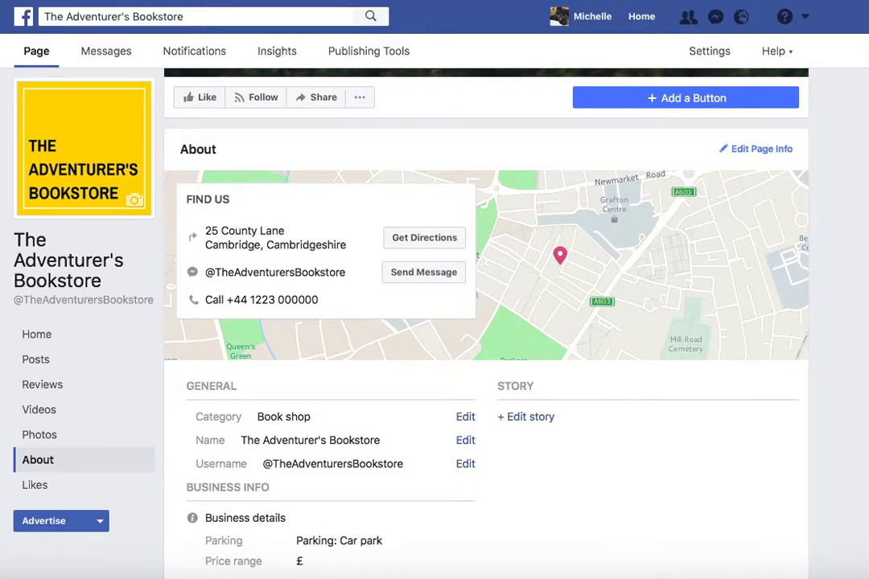
Step: Browse the Add a Button choices under Book services and Get in touch without adding a button
scroll(486, 321, up, 3)
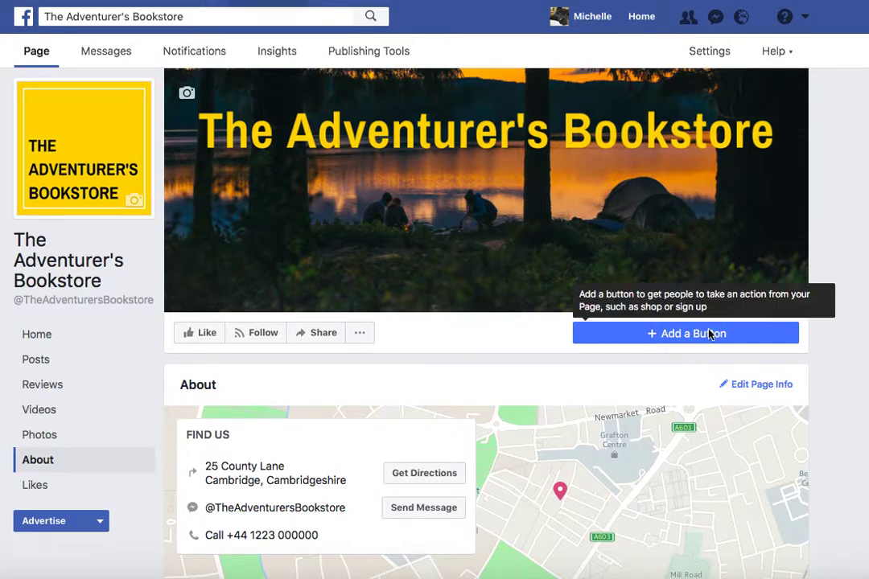
click(674, 338)
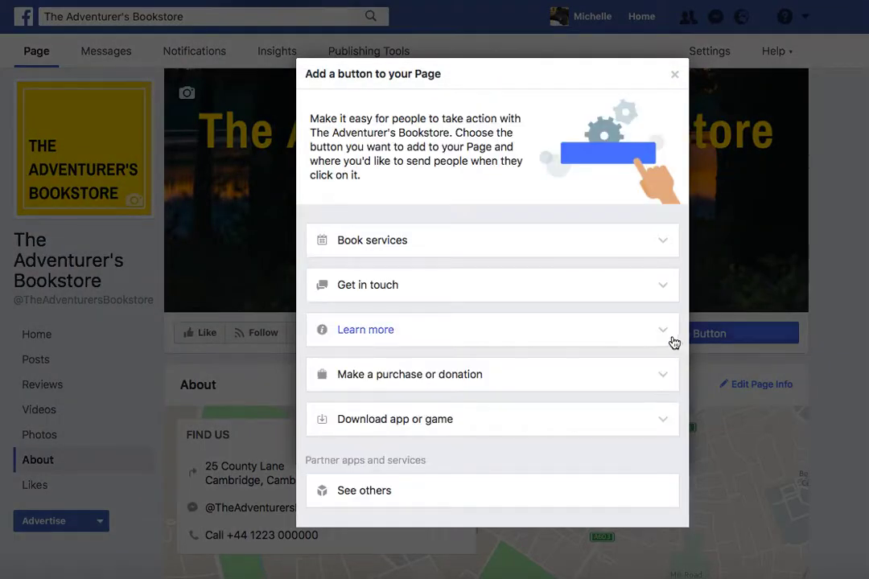
click(660, 240)
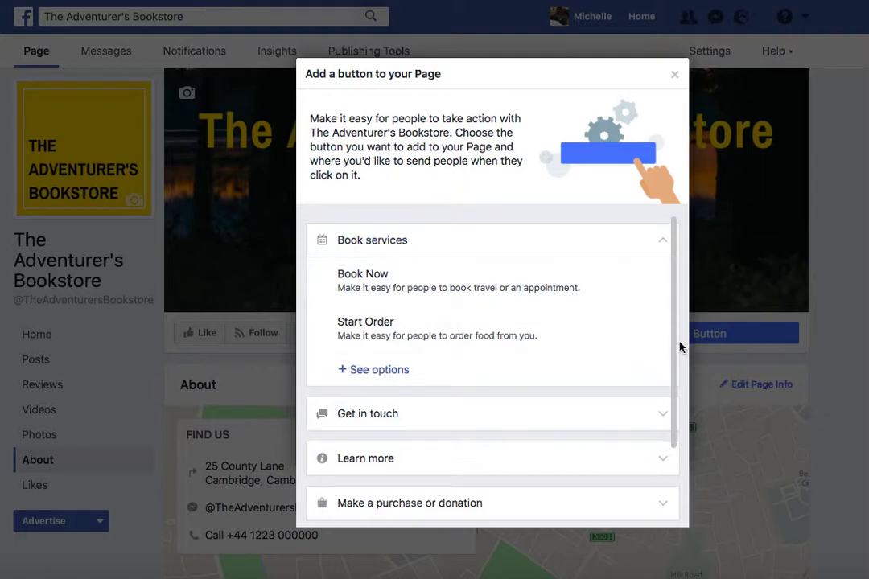
drag(671, 362, 671, 461)
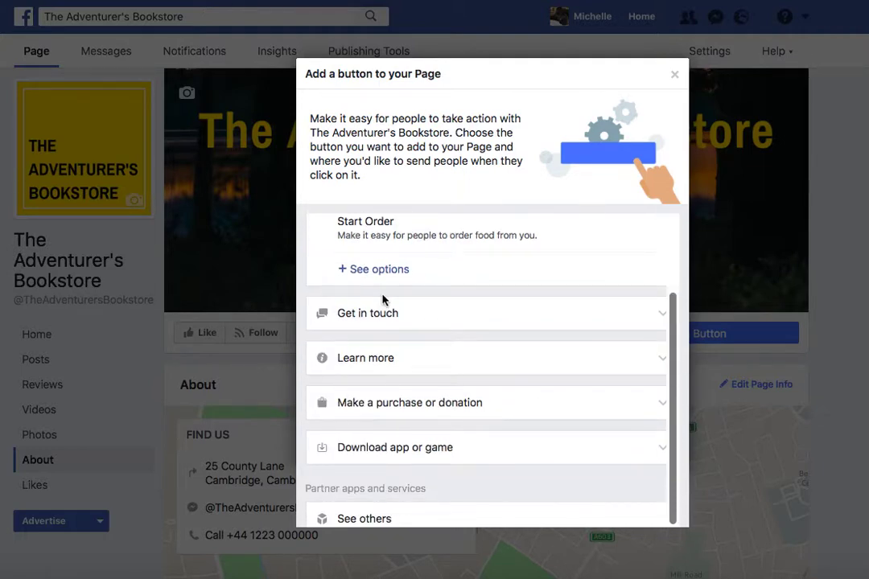
click(391, 330)
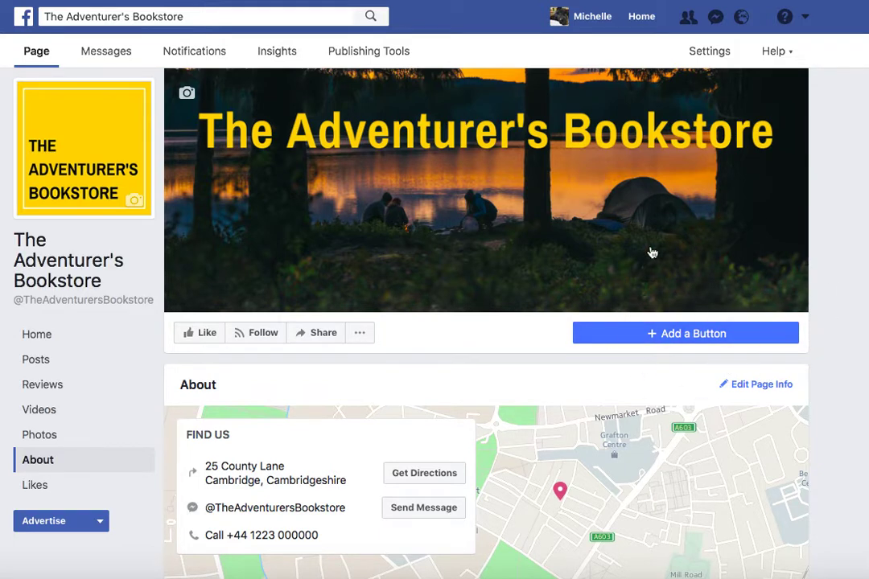
click(336, 16)
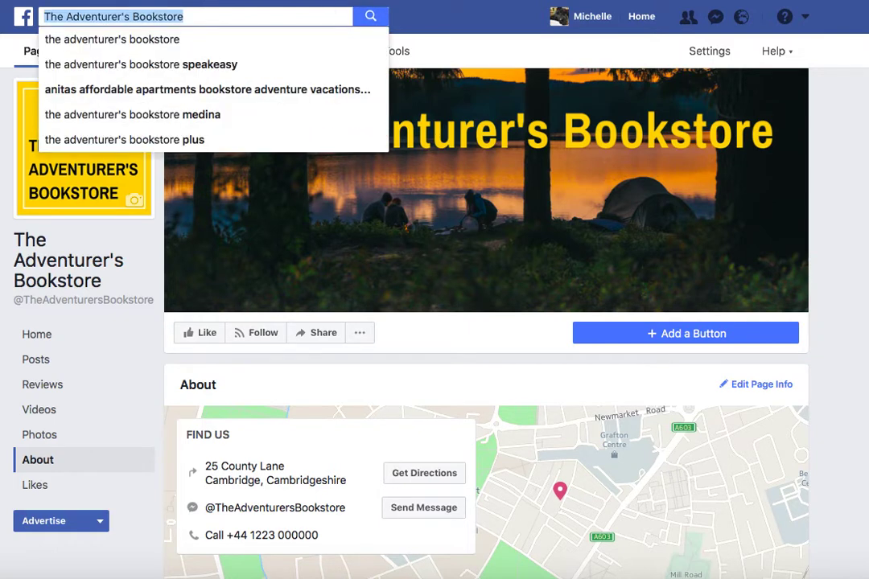